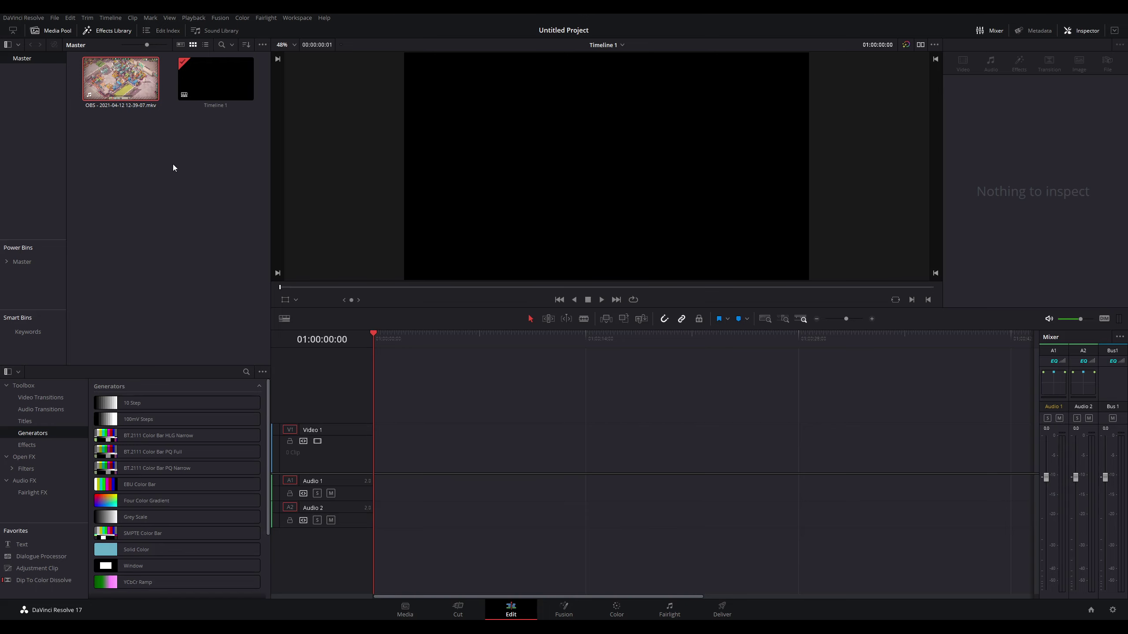
Step: Place the OBS .mkv gameplay clip on Timeline 1, filling V1 and both audio tracks
mouse_move(120, 79)
left_mouse_down()
mouse_move(434, 415)
mouse_move(377, 422)
left_mouse_up()
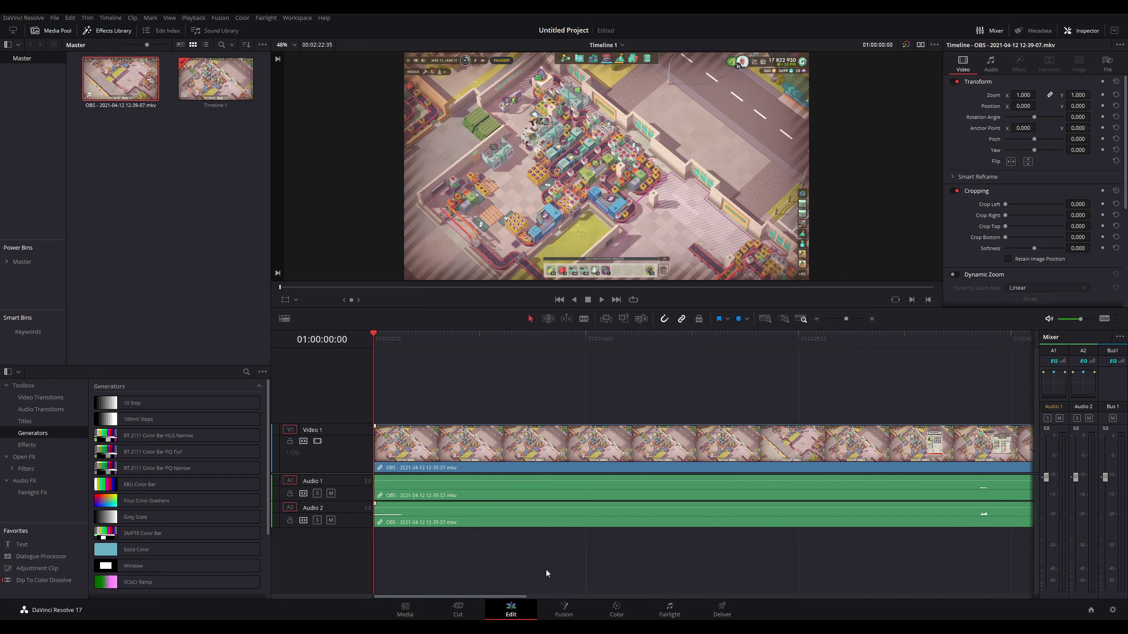
mouse_move(518, 594)
left_mouse_down()
mouse_move(647, 592)
mouse_move(576, 591)
left_mouse_up()
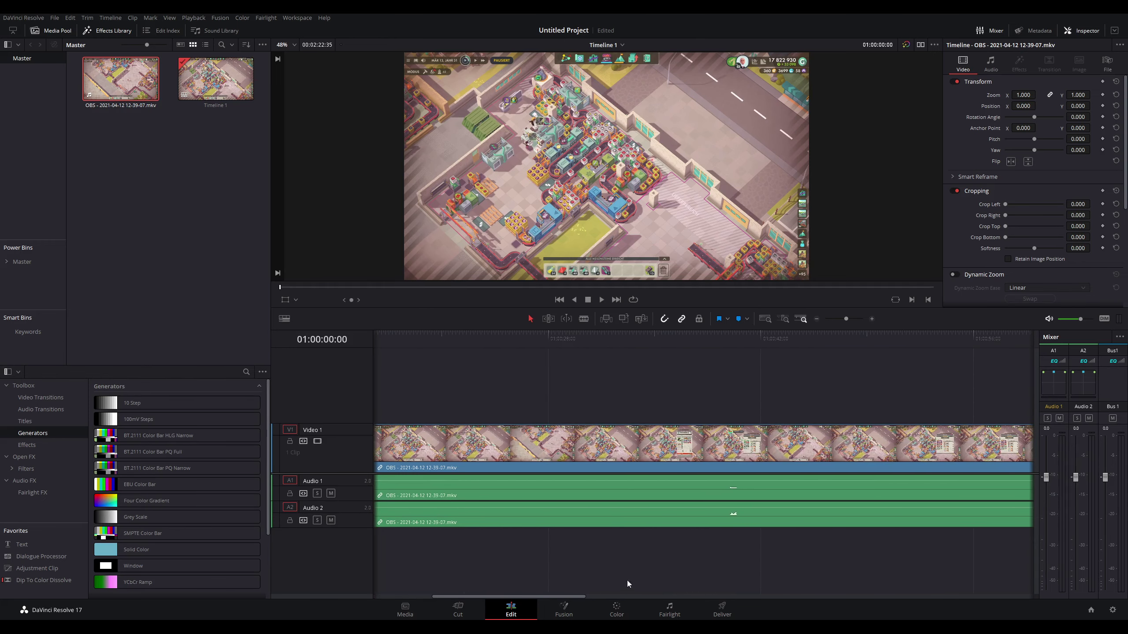
Step: Adjust the Audio 1 clip's volume line, settling it at about -4.55 dB
left_click_drag(718, 482, 717, 480)
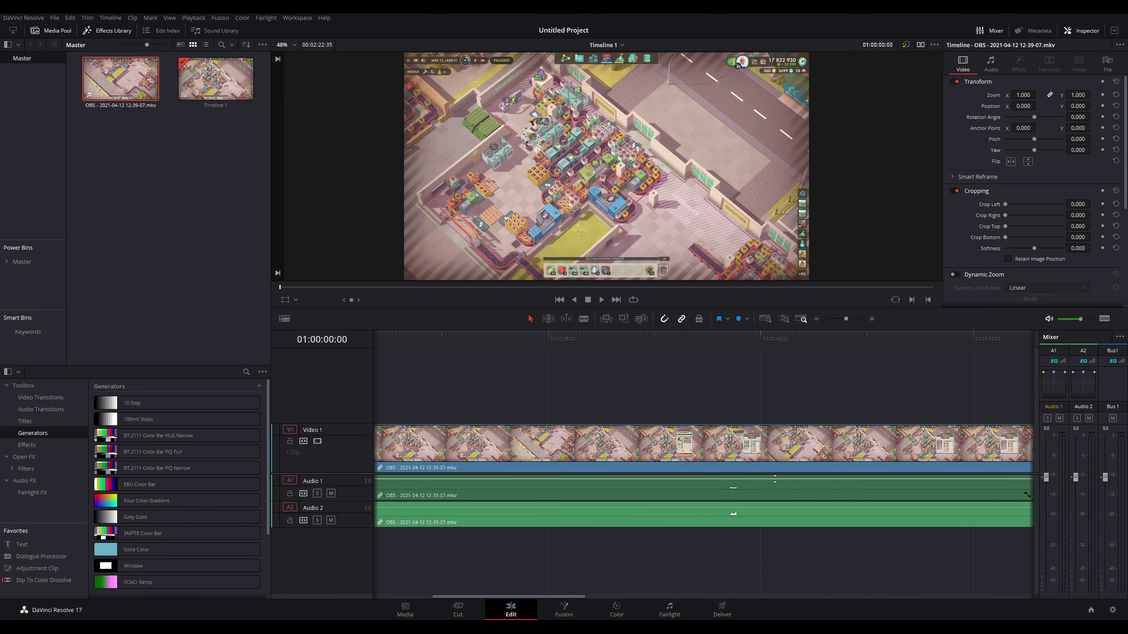
left_click_drag(774, 478, 774, 481)
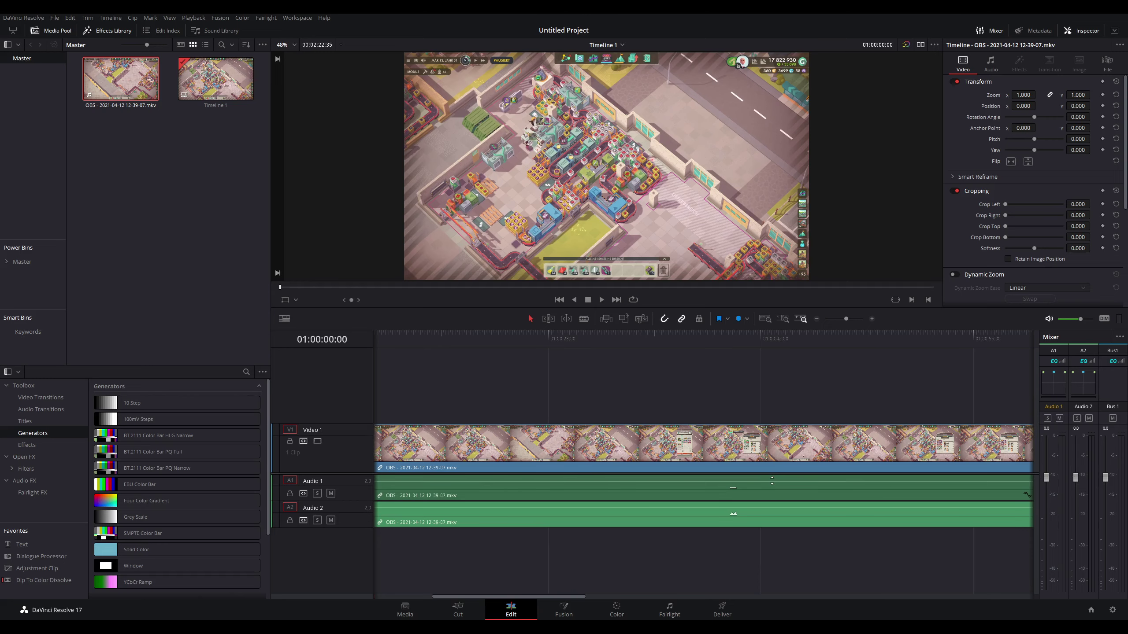